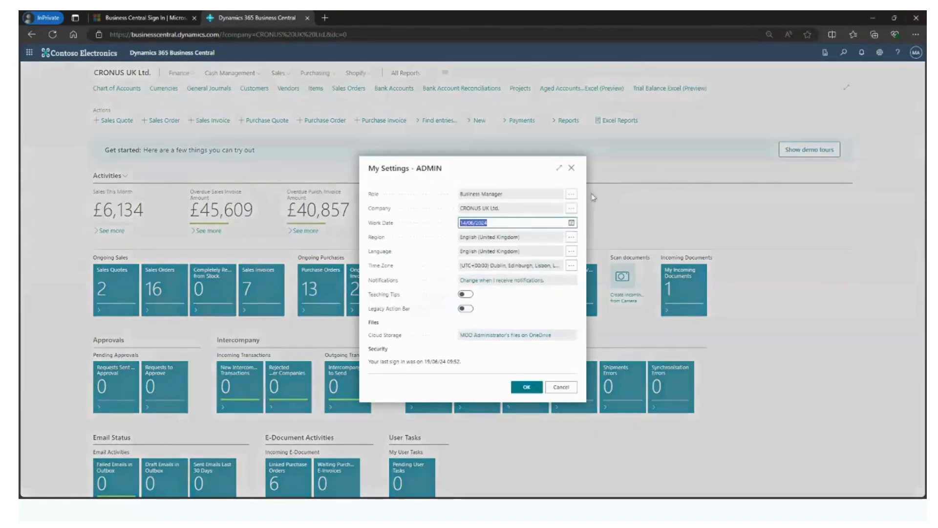
# Step: Change the user role to Accounts Receivable Administrator in My Settings and apply it
pyautogui.click(572, 195)
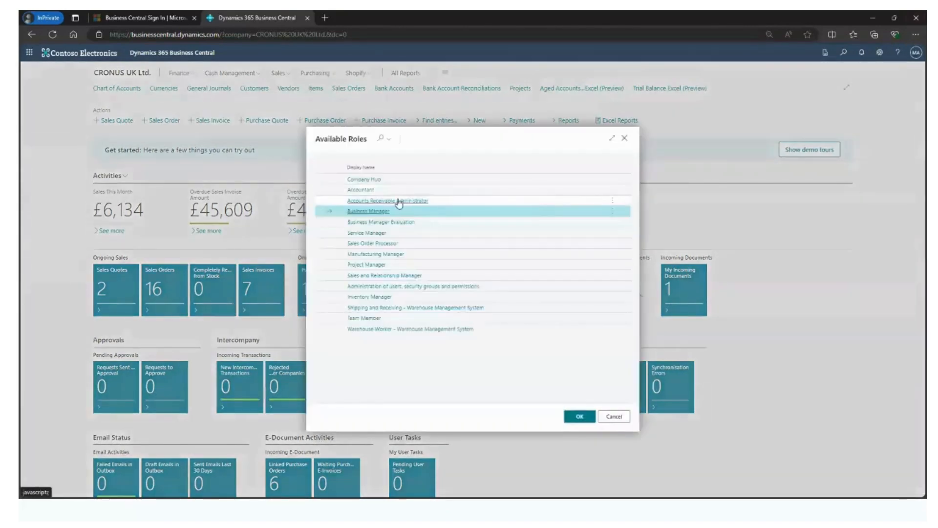
pyautogui.click(392, 201)
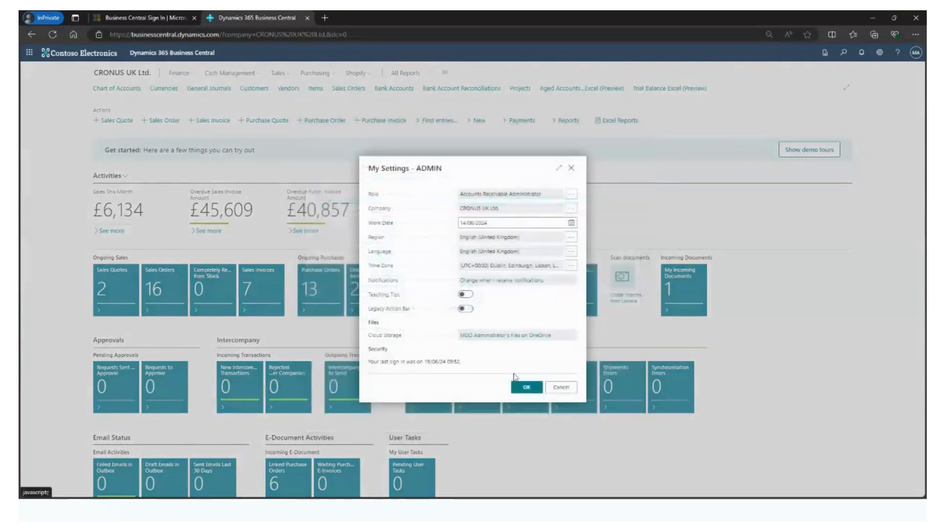
pyautogui.click(528, 387)
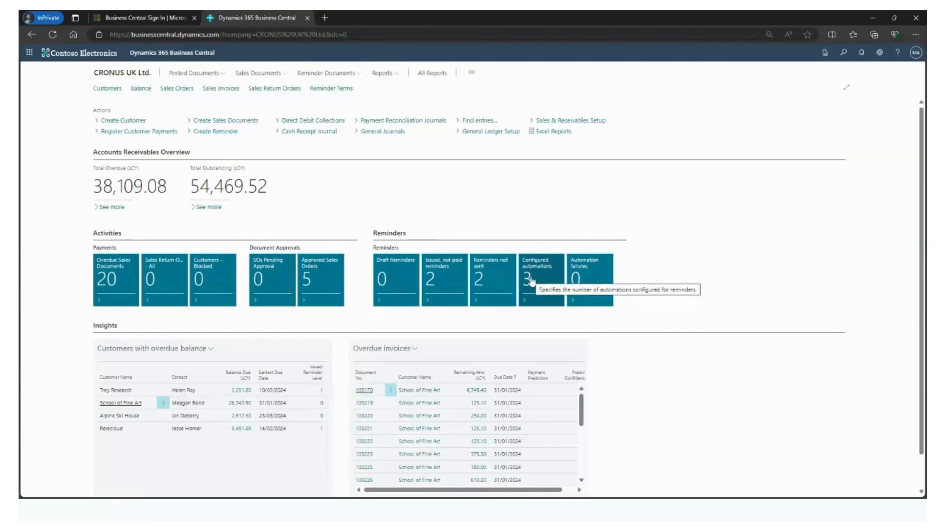
# Step: Check the issued, not paid reminders, and open the CREATE REMINDERS automation from the configured automations in full-page view
pyautogui.click(440, 286)
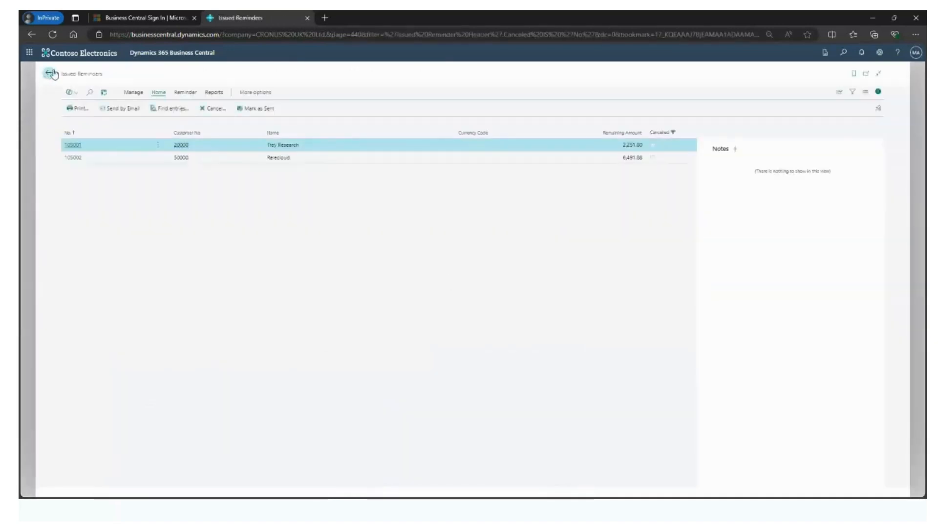
pyautogui.click(49, 74)
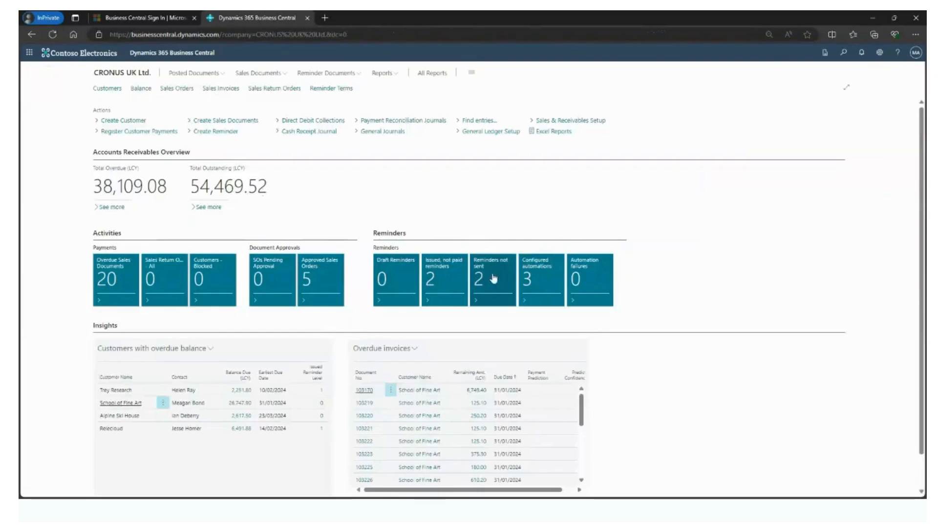
pyautogui.click(534, 287)
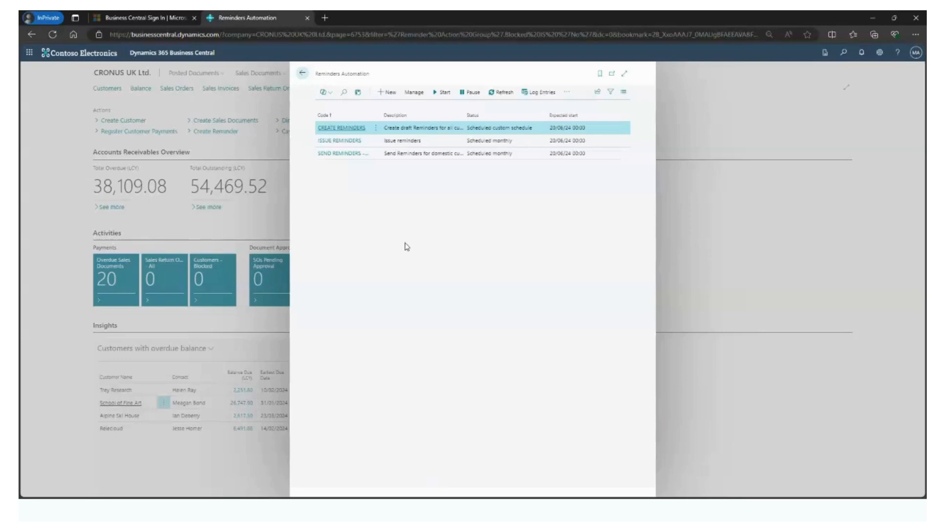
pyautogui.click(333, 130)
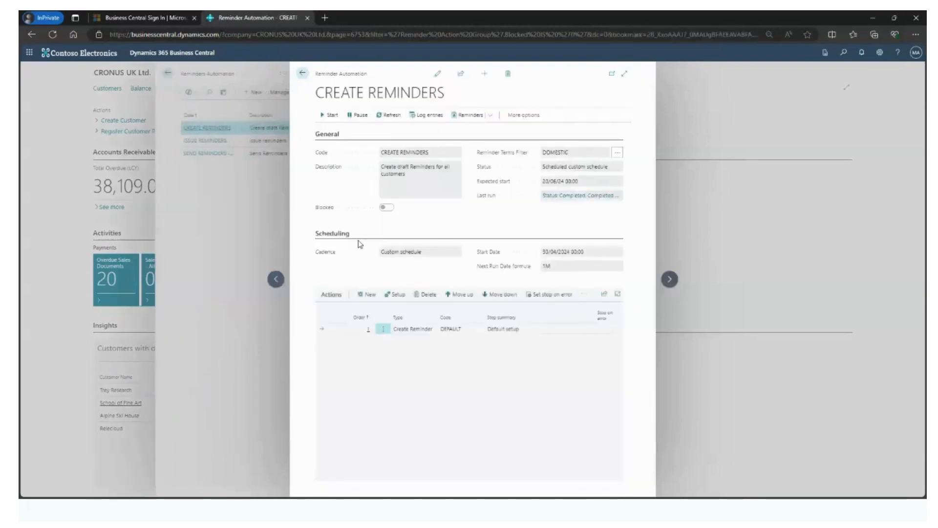
pyautogui.click(625, 74)
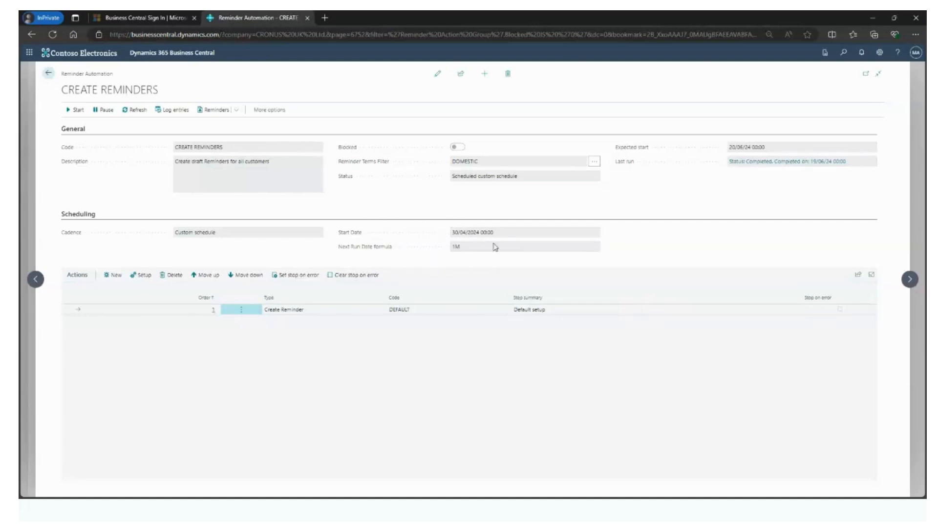
# Step: Make the CREATE REMINDERS automation editable and review its cadence options, next run date formula and Create Reminder action setup
pyautogui.click(437, 73)
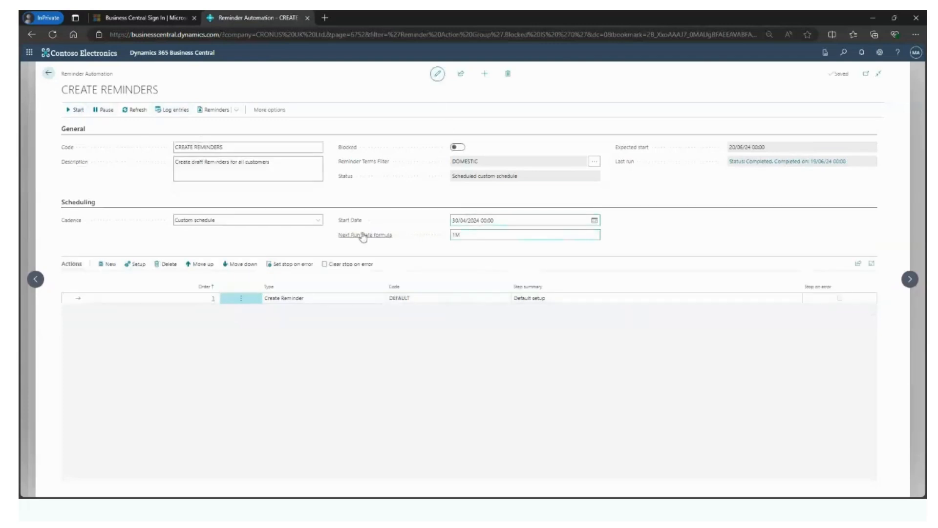
pyautogui.click(318, 220)
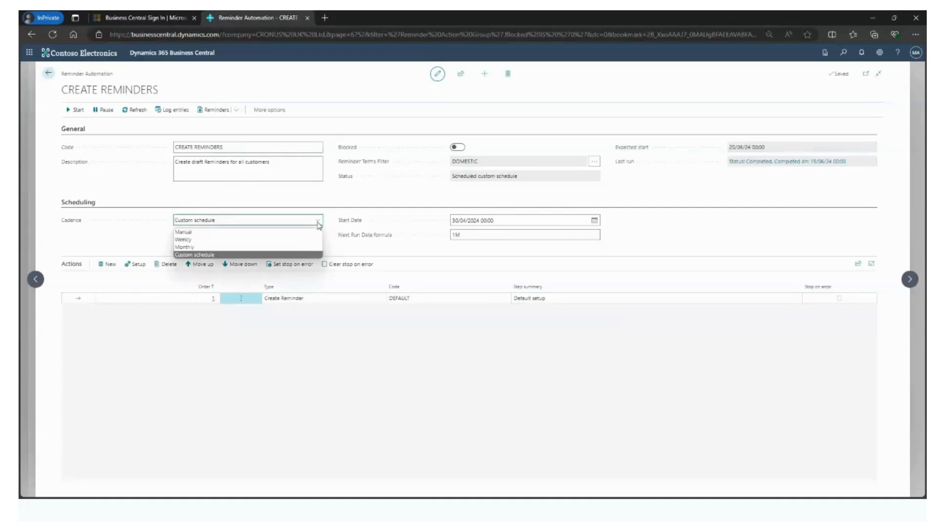
pyautogui.click(319, 224)
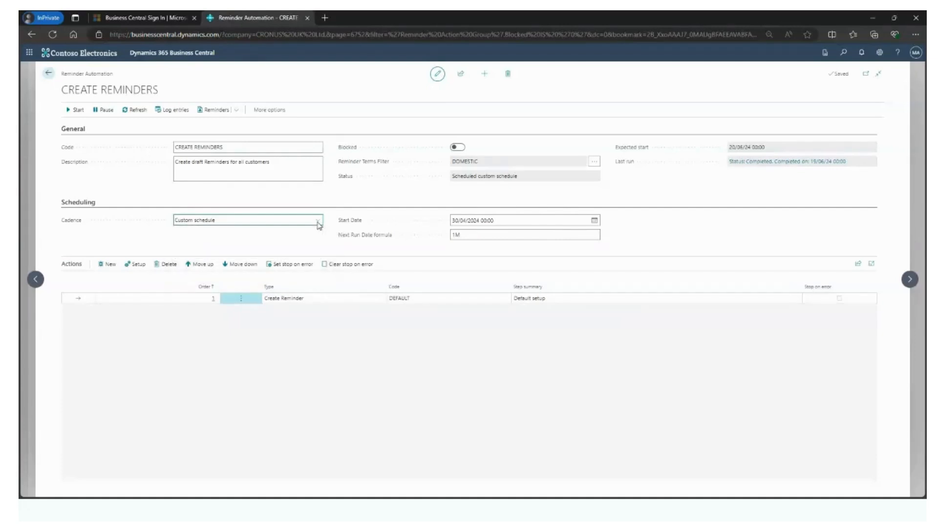
pyautogui.click(470, 236)
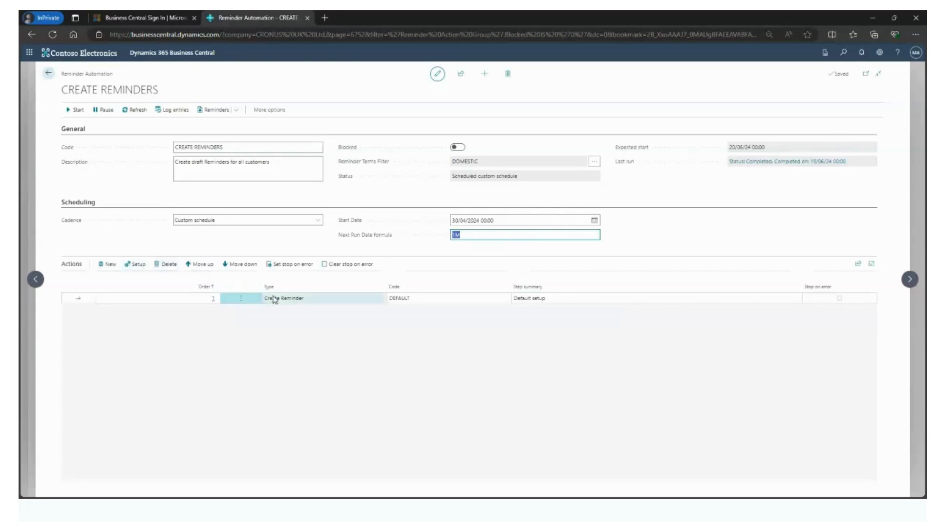
pyautogui.click(140, 267)
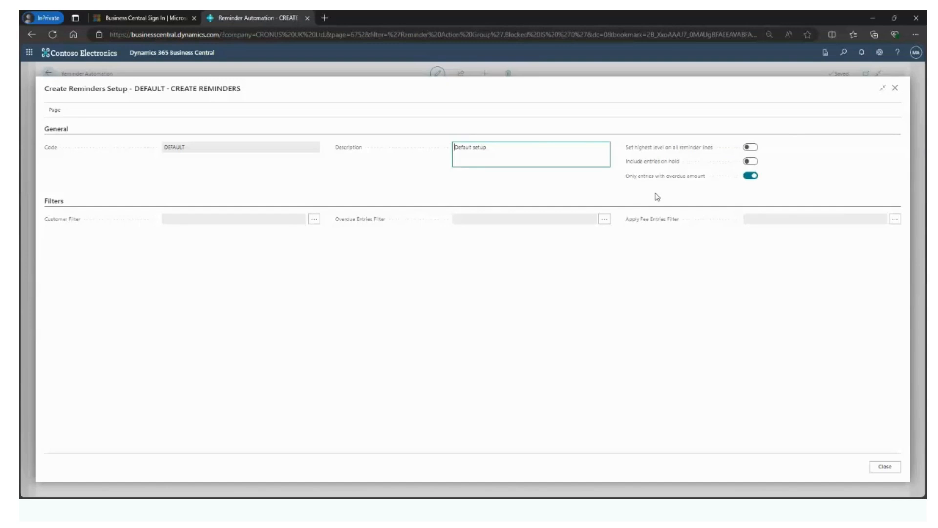
pyautogui.click(885, 466)
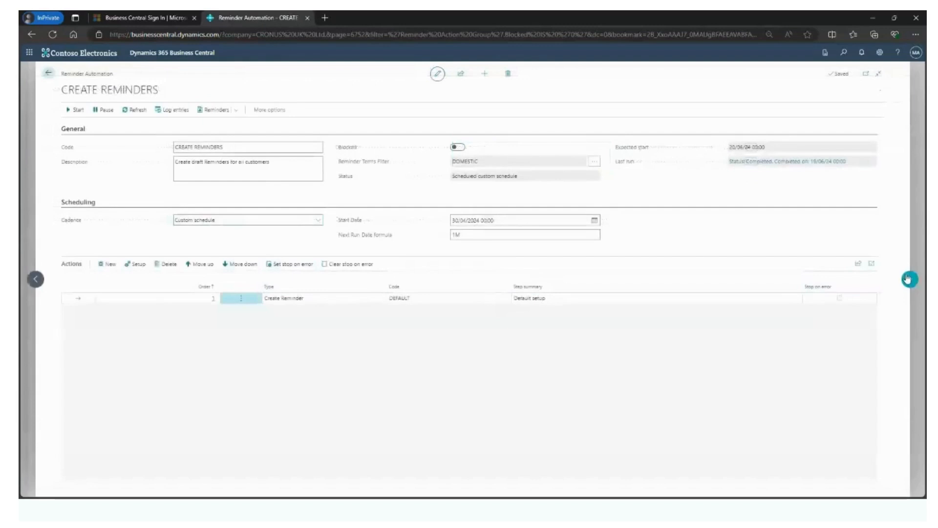
# Step: Go to the ISSUE REMINDERS automation and review the setup of its Issue Reminder action
pyautogui.click(910, 280)
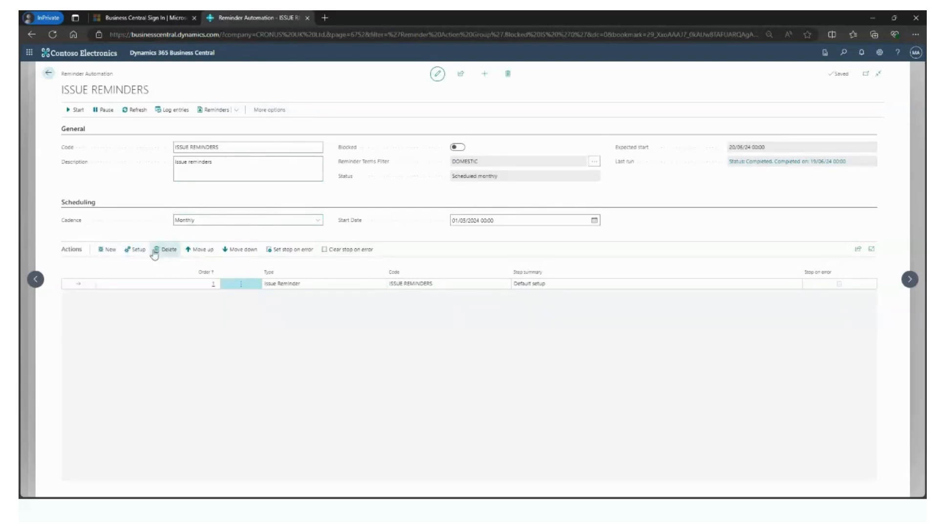
pyautogui.click(138, 249)
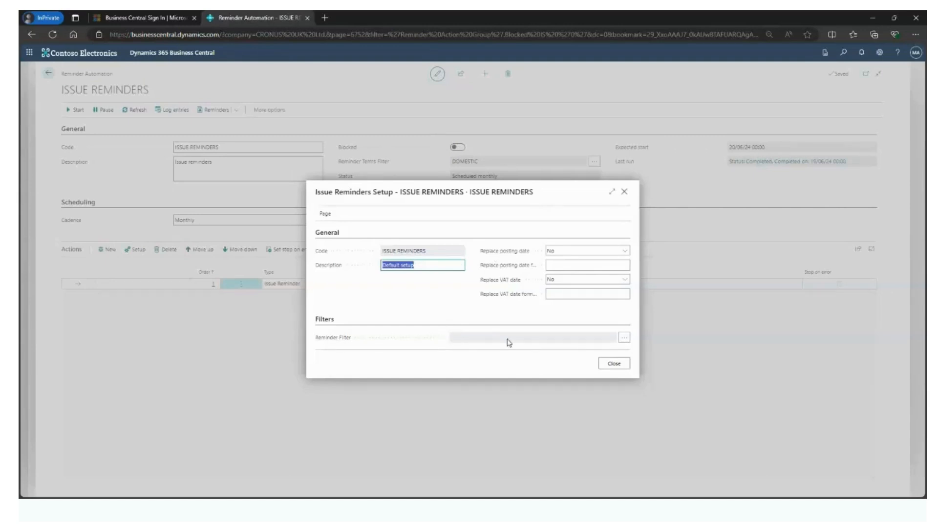
pyautogui.click(614, 364)
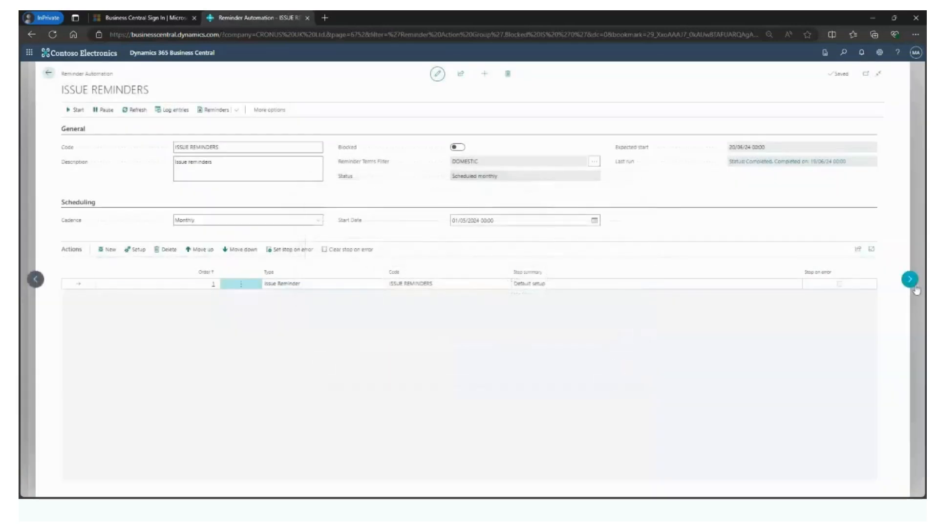
# Step: Review the SEND REMINDERS - DOMESTIC CUSTOMERS action setup, including the invoice attachment options, and return to the home page
pyautogui.click(910, 280)
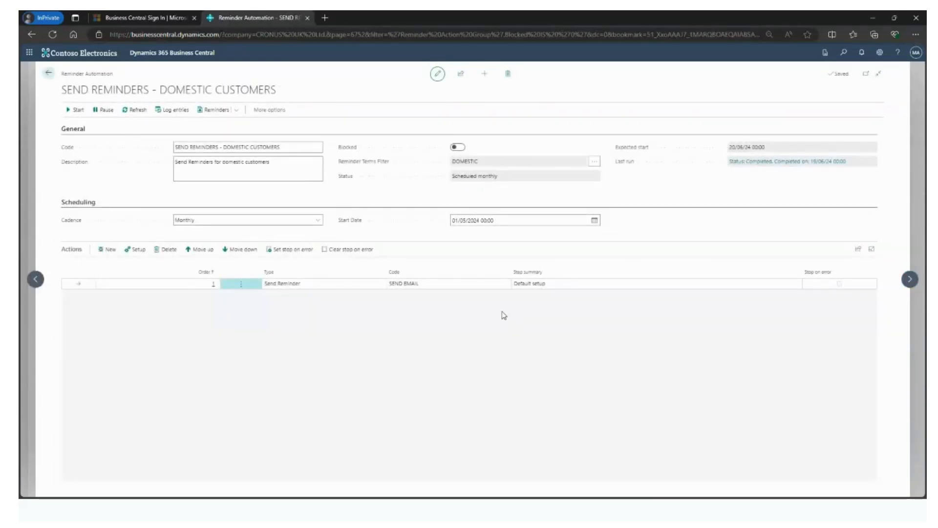
pyautogui.click(133, 251)
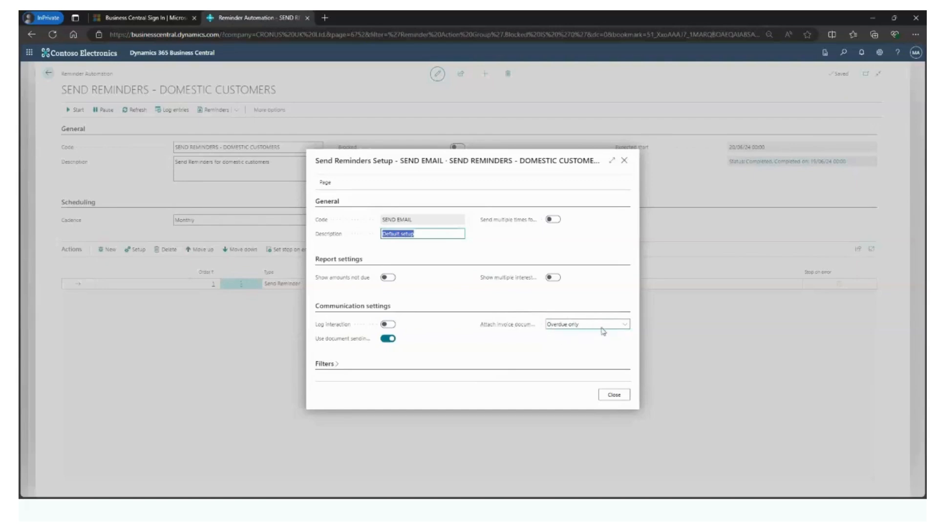
pyautogui.click(624, 325)
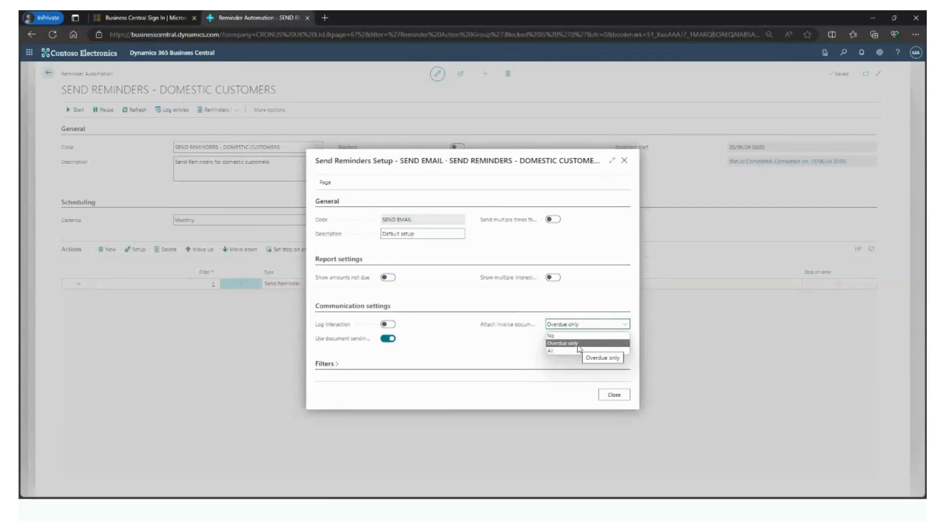
pyautogui.click(444, 352)
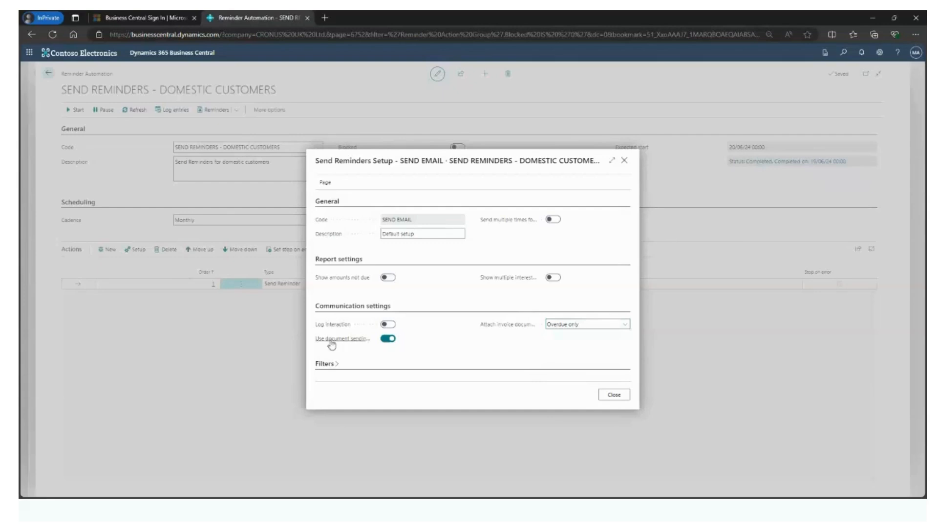
pyautogui.moveTo(348, 343)
pyautogui.click(625, 162)
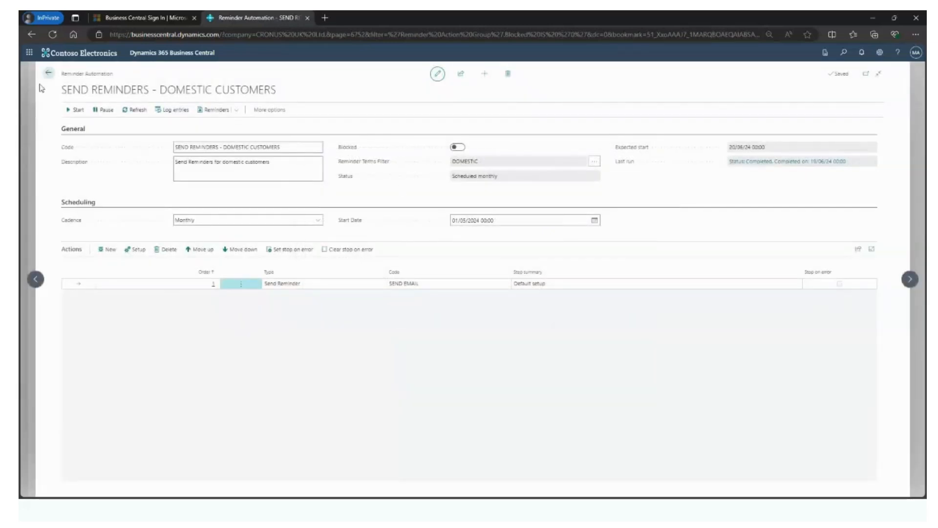
pyautogui.click(47, 74)
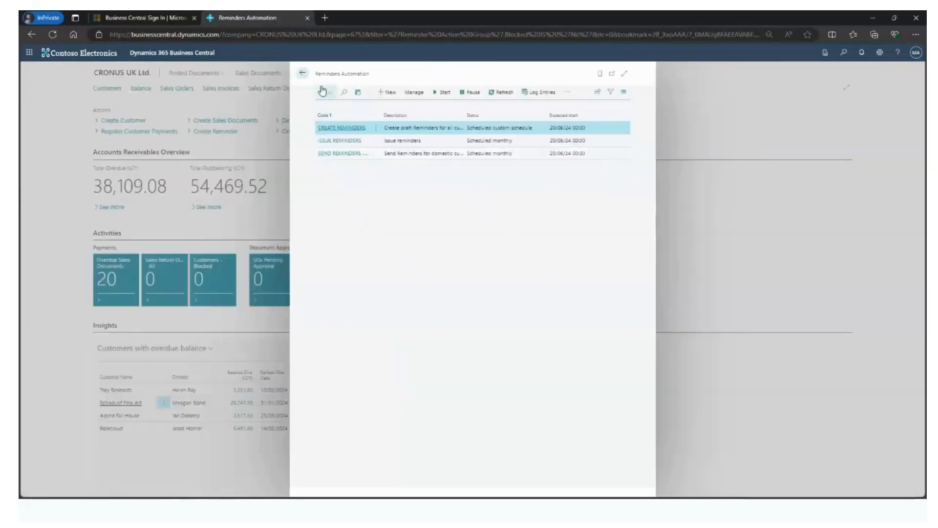
pyautogui.click(305, 75)
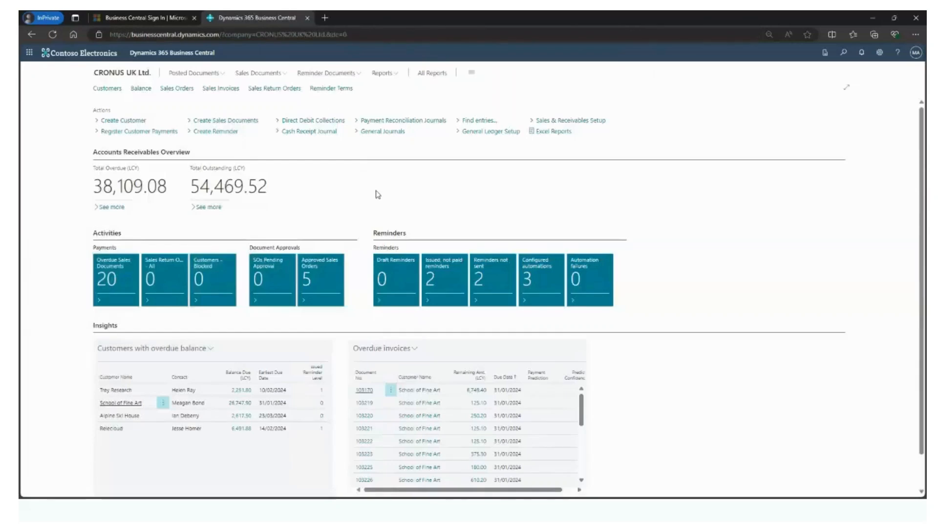
# Step: Open the DOMESTIC reminder terms and reveal the additional general fields
pyautogui.click(326, 90)
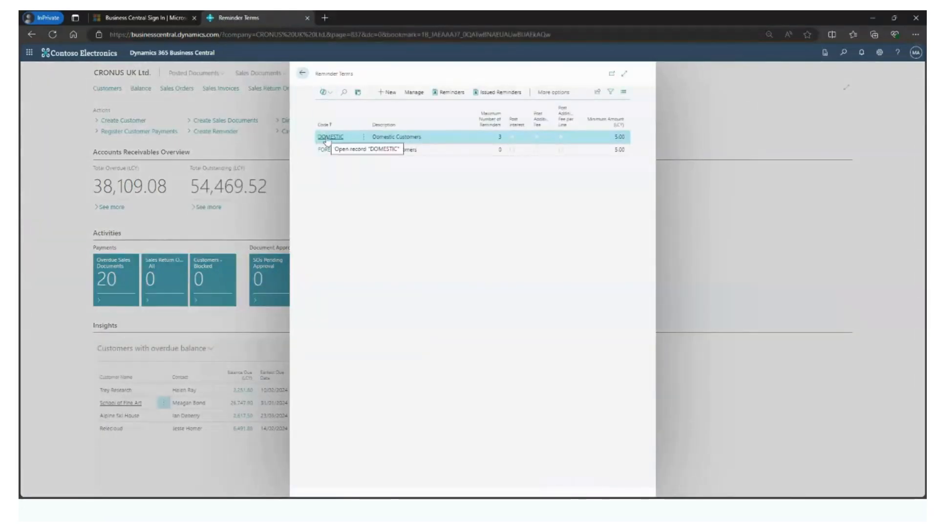
pyautogui.click(326, 140)
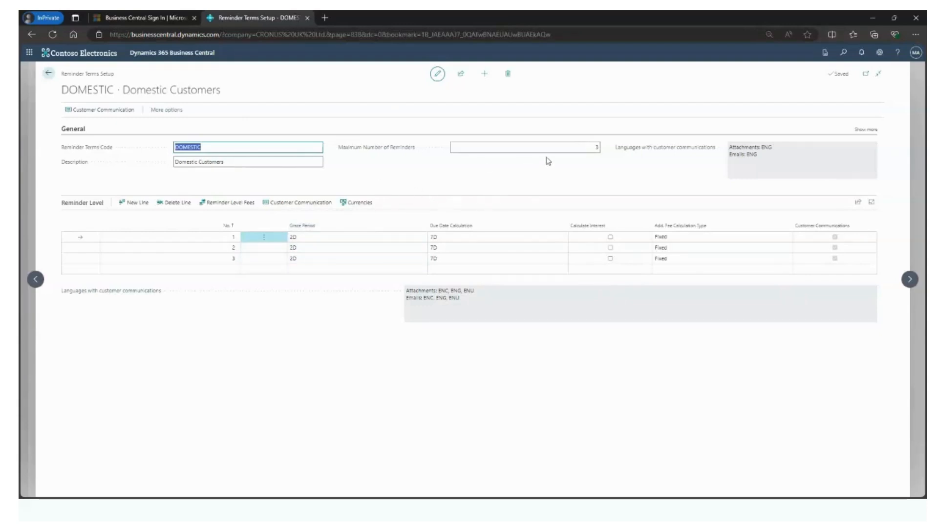
pyautogui.click(865, 129)
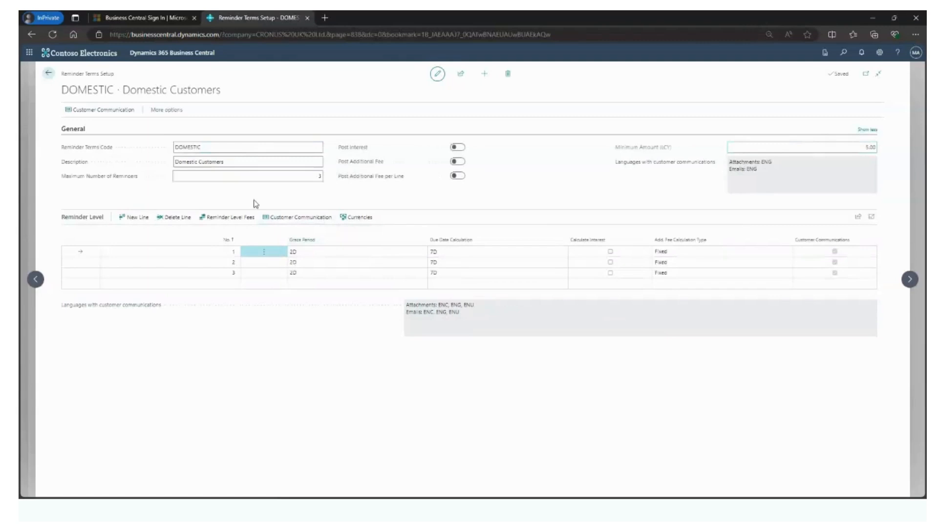
# Step: Review the attachment and email texts in the customer communication for reminder level 1 of the DOMESTIC terms
pyautogui.click(303, 251)
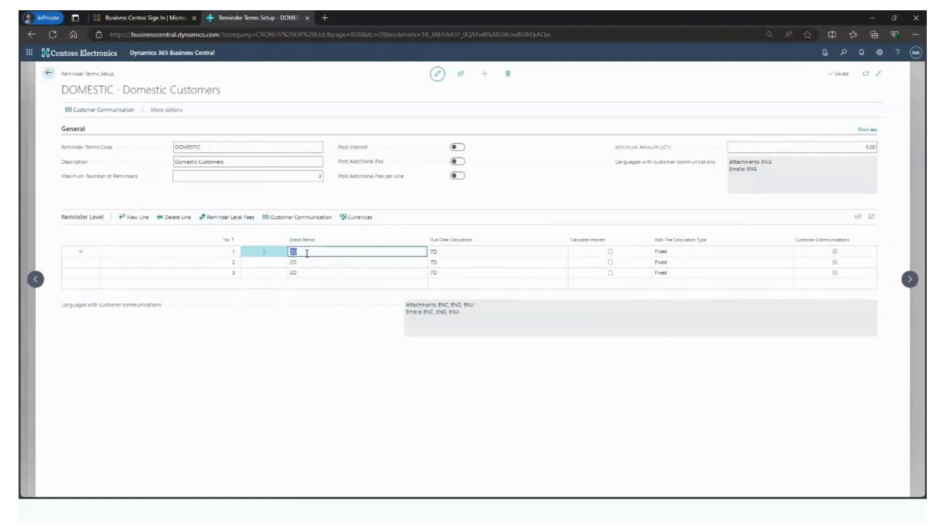
pyautogui.click(280, 218)
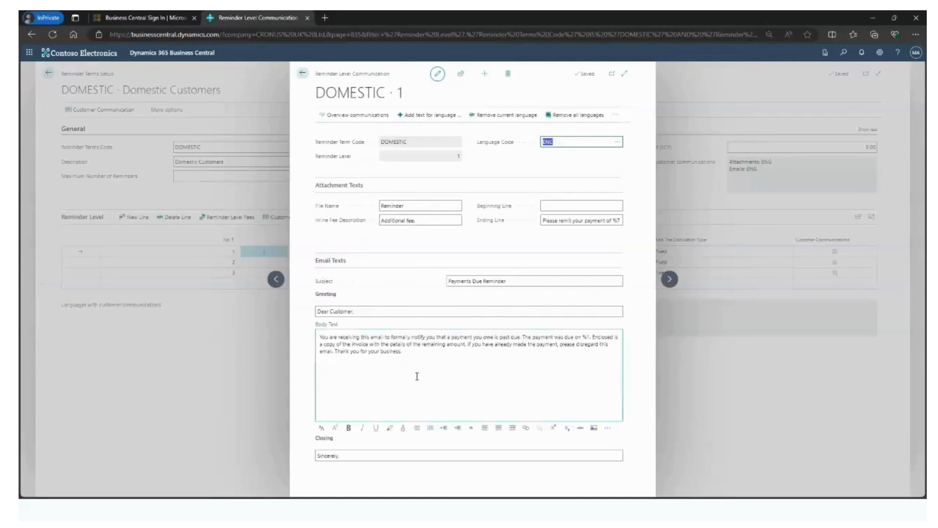
pyautogui.click(615, 221)
pyautogui.click(477, 387)
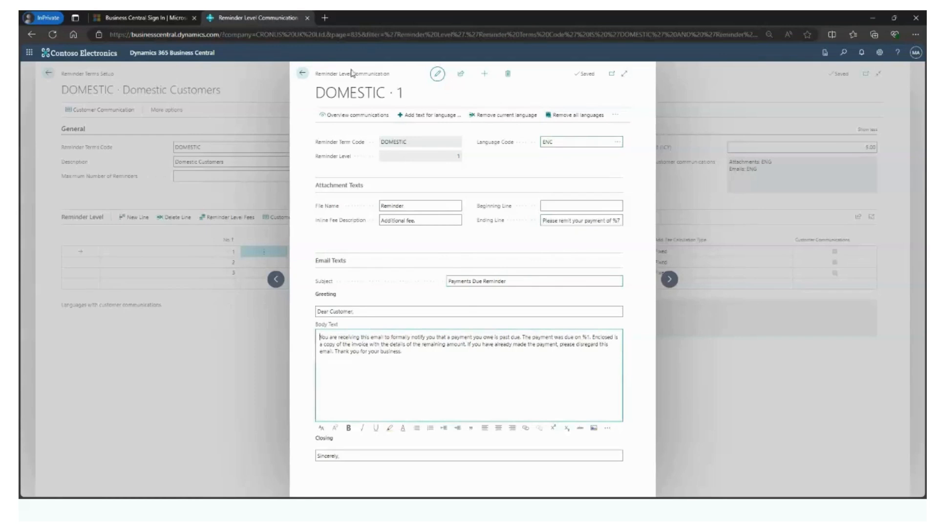
pyautogui.click(302, 74)
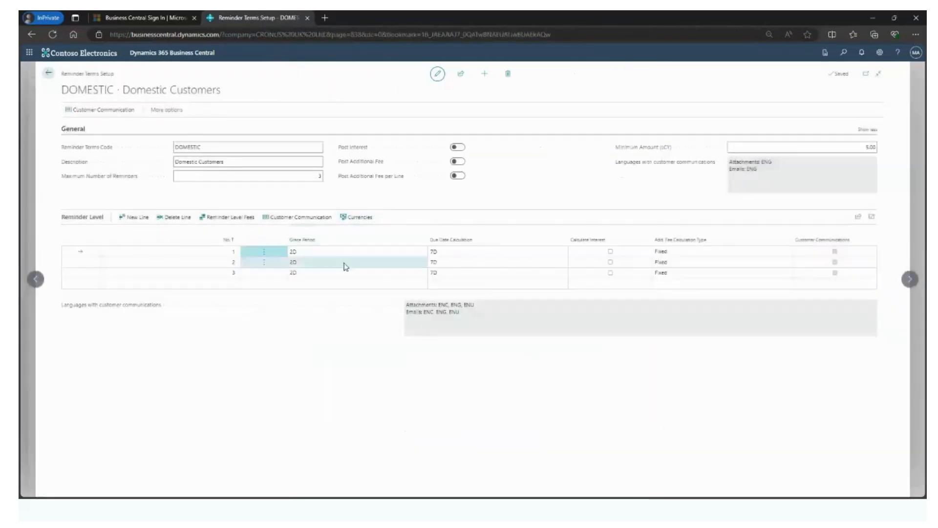
# Step: Review the customer communication texts for reminder level 2 of the DOMESTIC terms
pyautogui.click(322, 264)
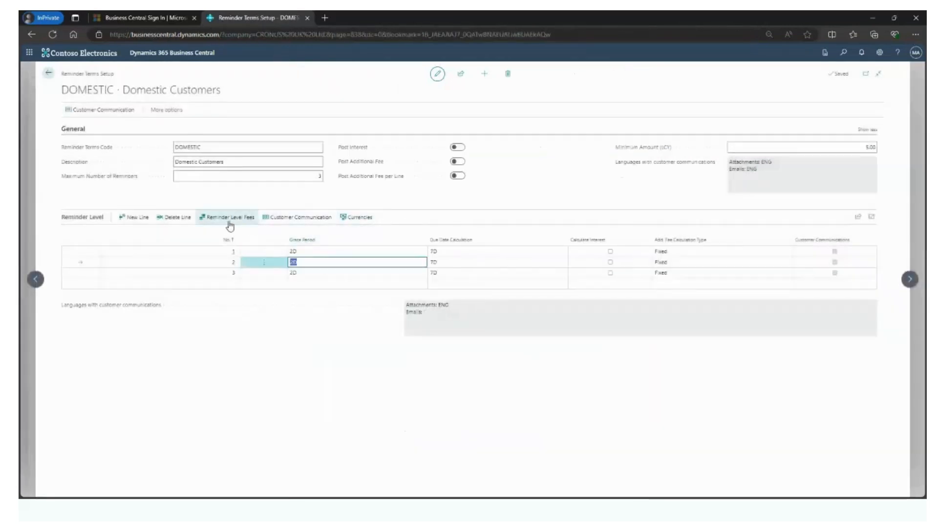
pyautogui.click(276, 221)
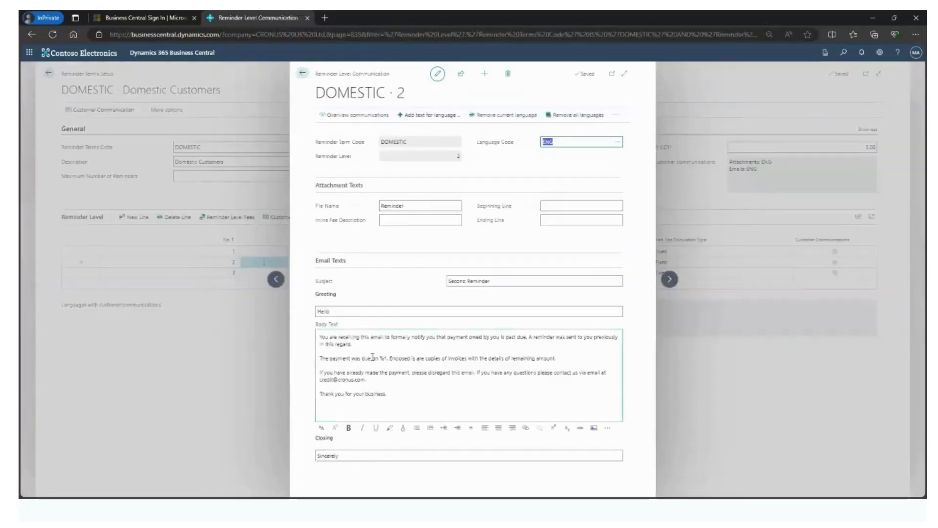
pyautogui.click(302, 73)
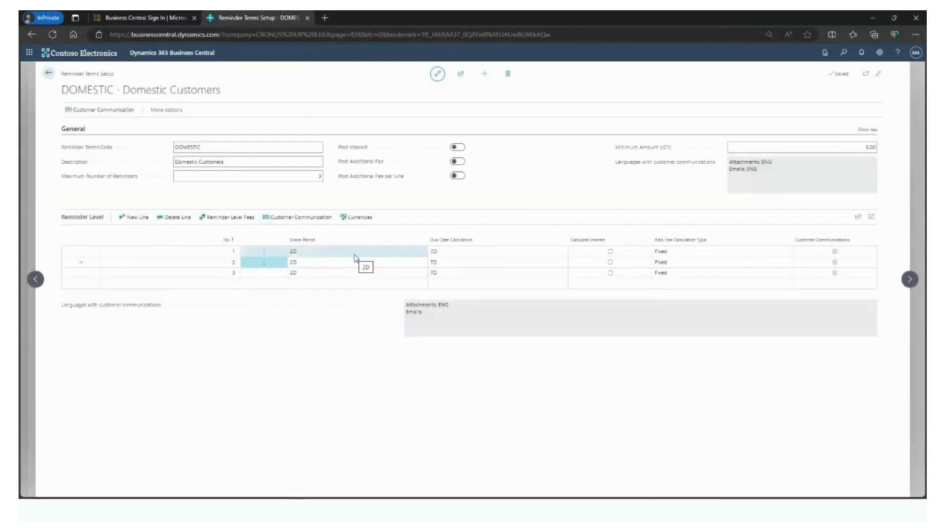
# Step: Leave the DOMESTIC reminder terms, declining the language review, and return to the home page
pyautogui.click(49, 73)
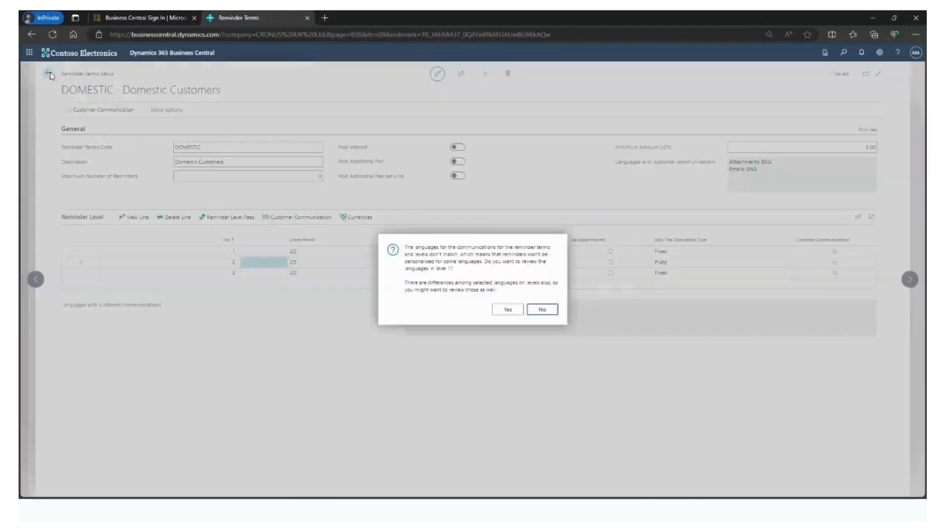
pyautogui.click(541, 309)
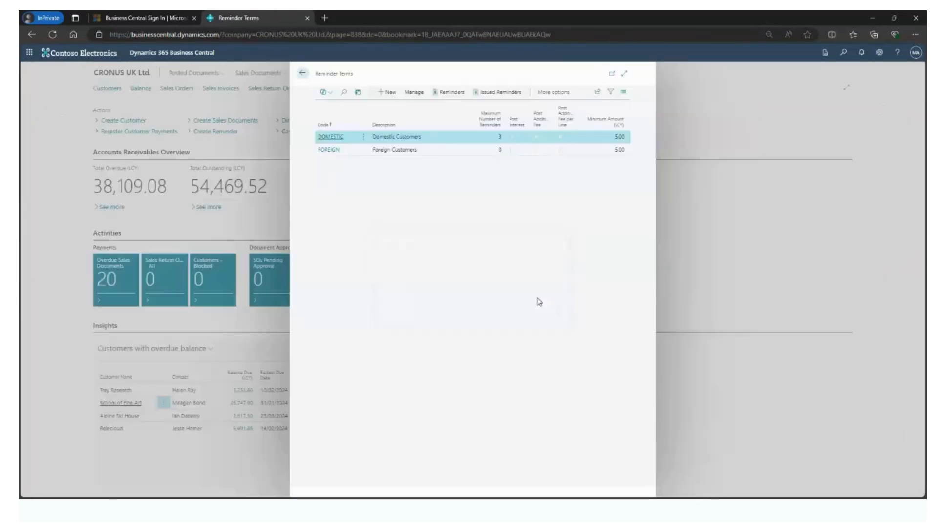
pyautogui.click(302, 74)
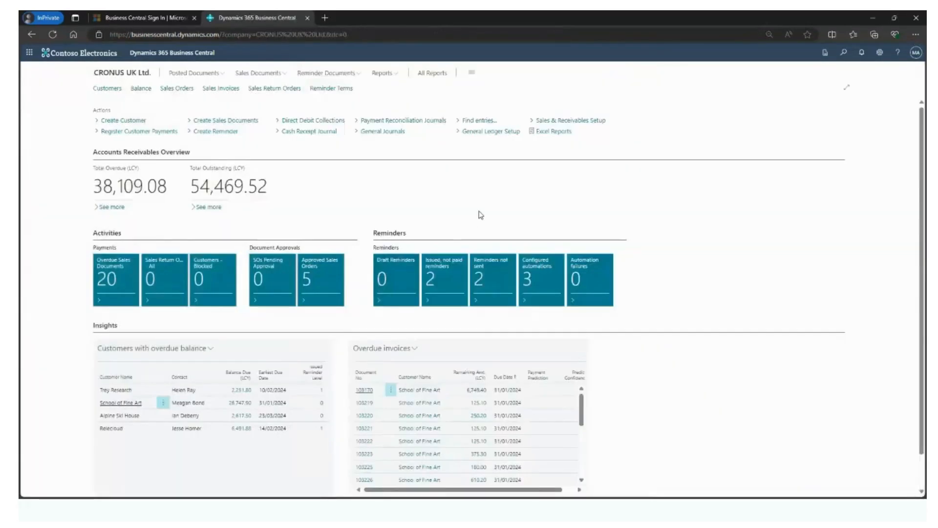